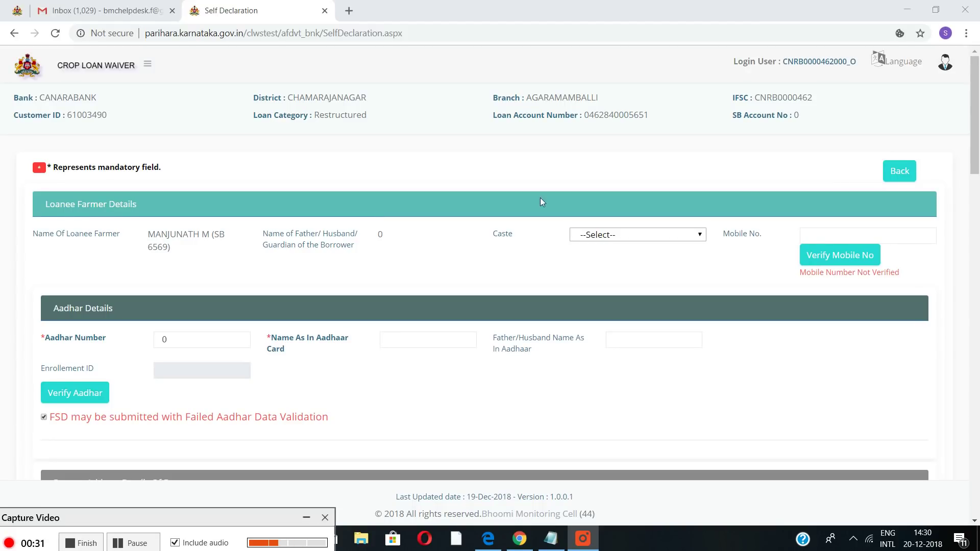
# Set the loanee's caste to OBC, then enter and verify the loanee's mobile number
pyautogui.click(640, 236)
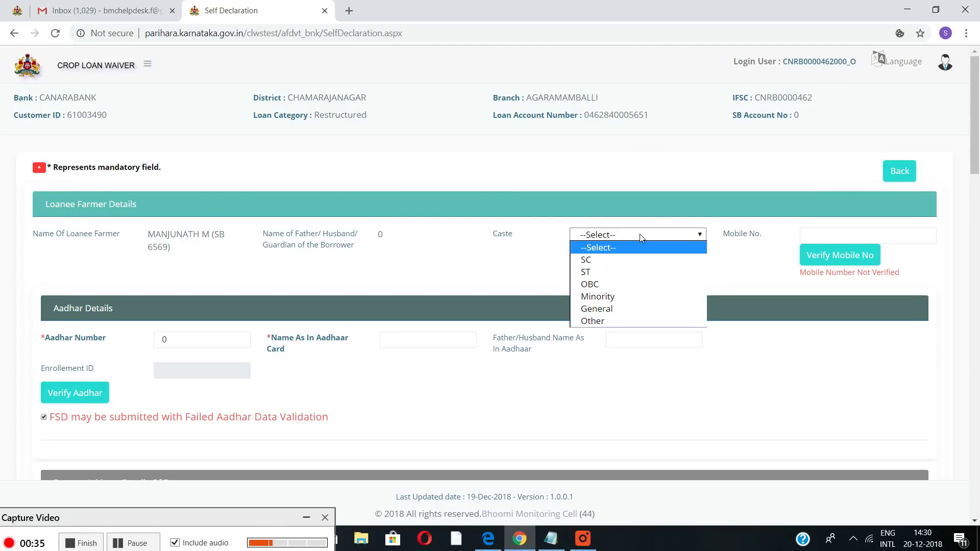
pyautogui.click(612, 286)
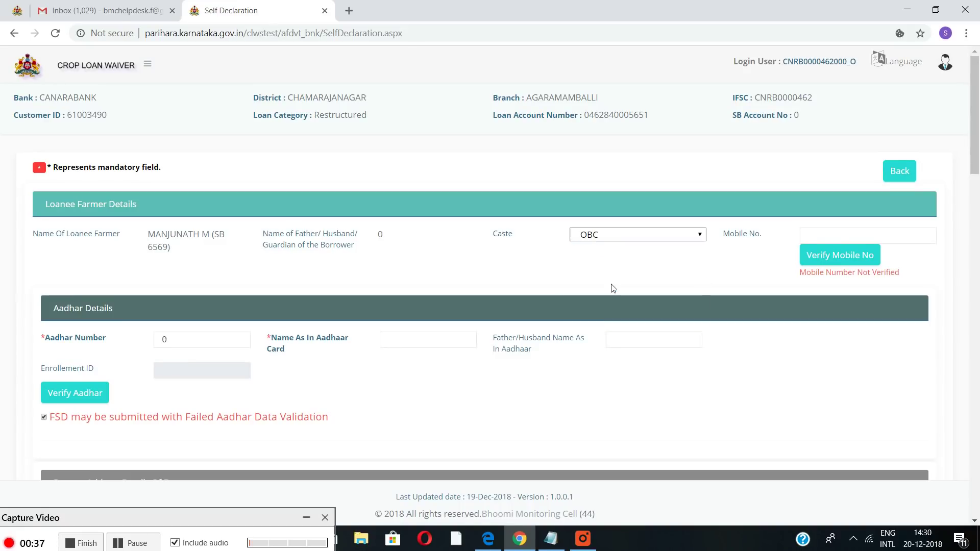
pyautogui.click(836, 234)
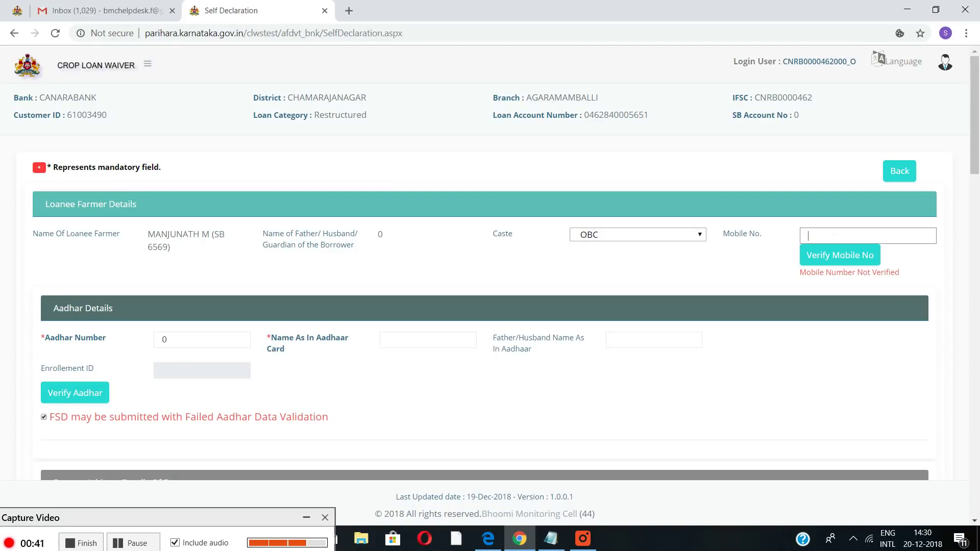
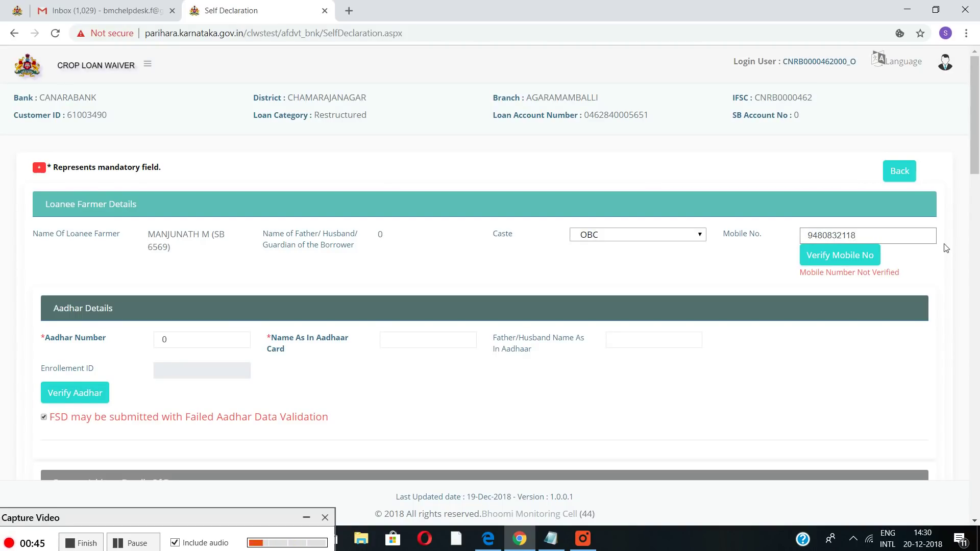
pyautogui.click(845, 256)
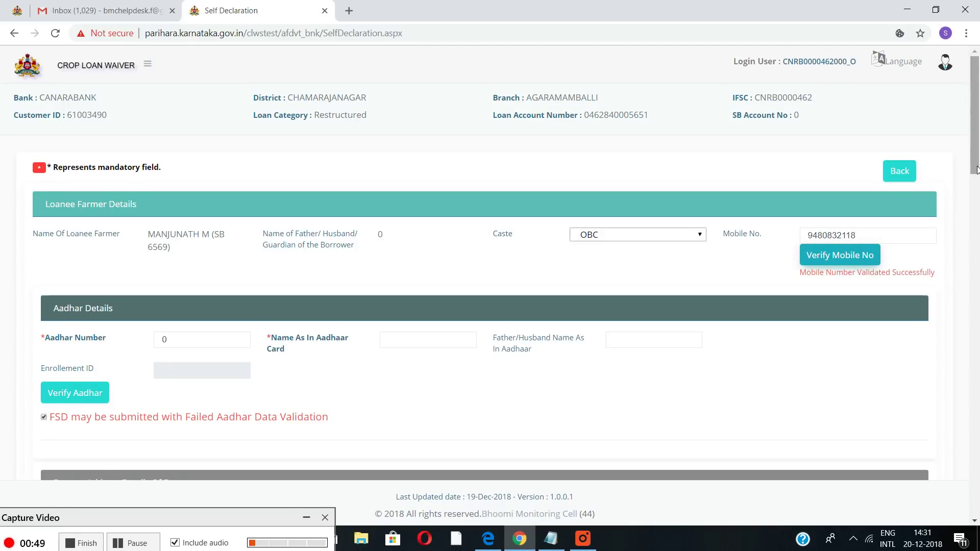
pyautogui.moveTo(975, 163); pyautogui.dragTo(973, 198)
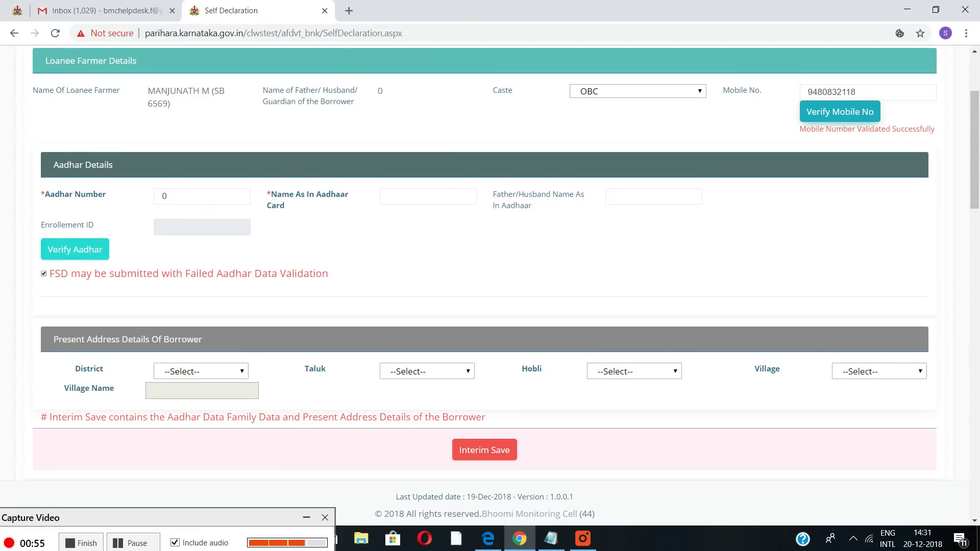
# Fill in the Aadhaar number and the loanee's name as on the card, then verify them
pyautogui.click(202, 196)
pyautogui.press('BackSpace')
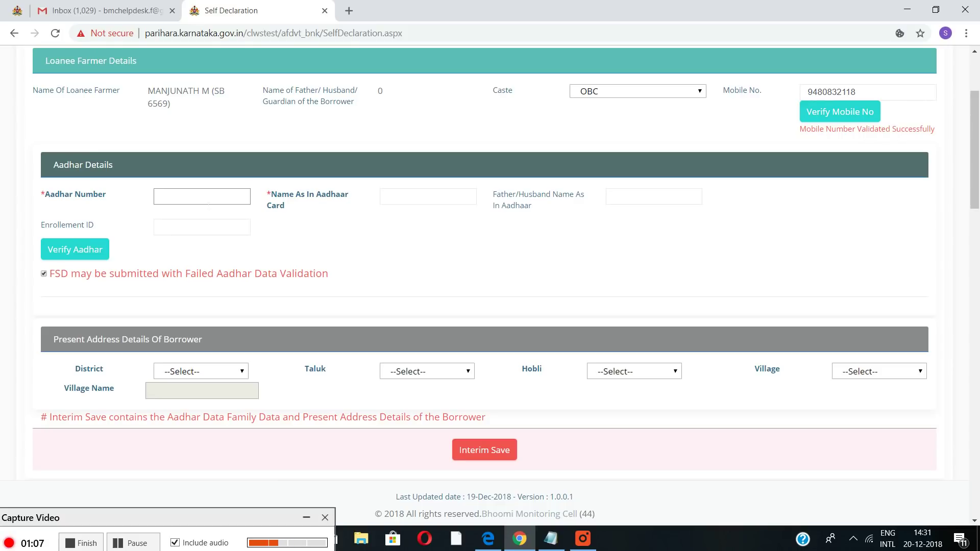
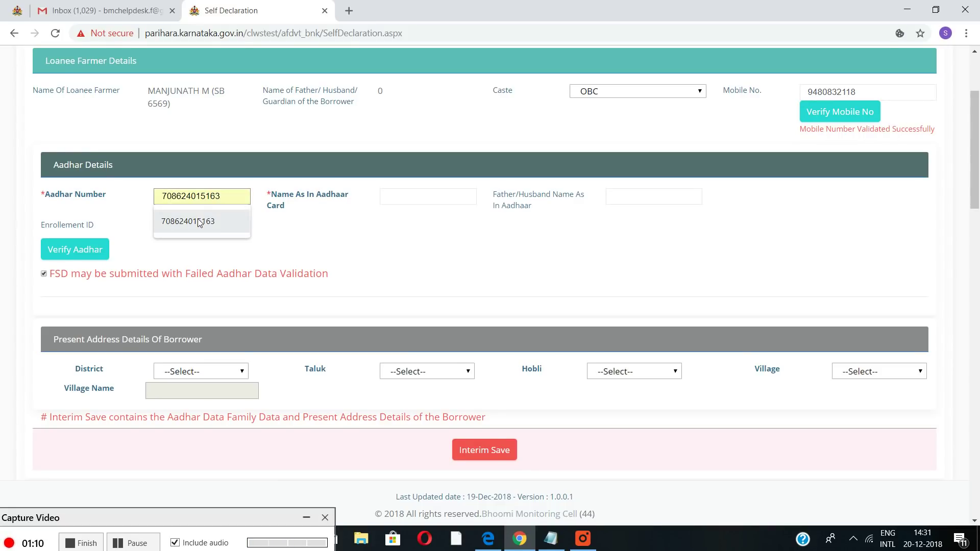
pyautogui.click(199, 222)
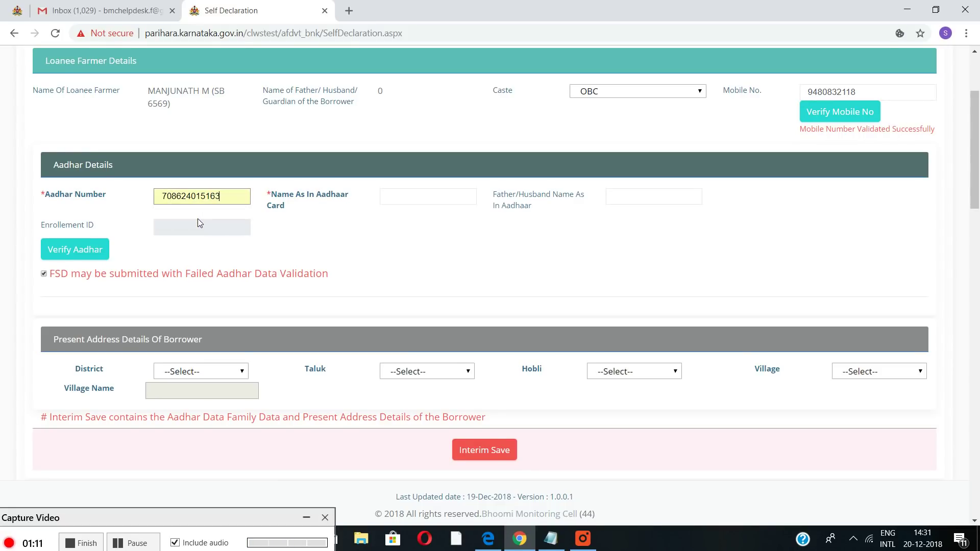
pyautogui.click(428, 197)
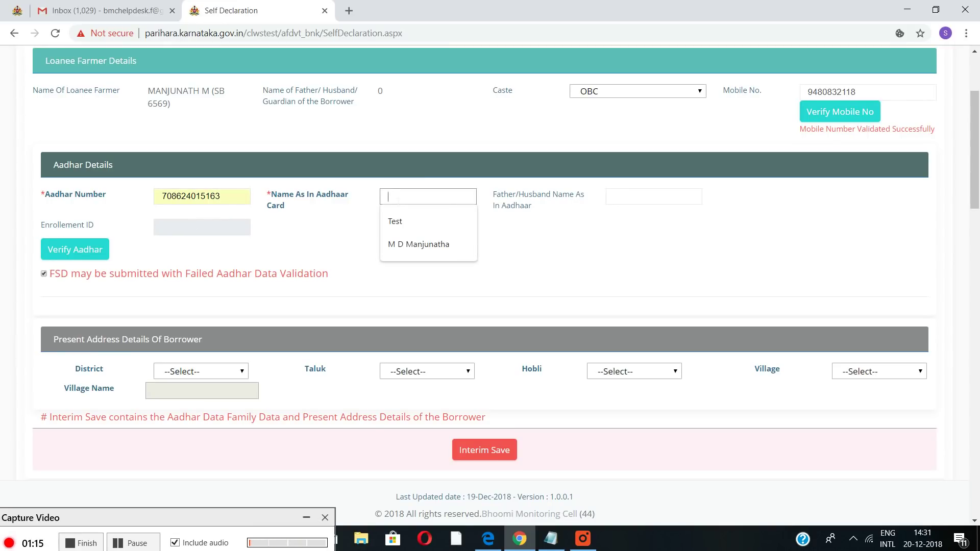
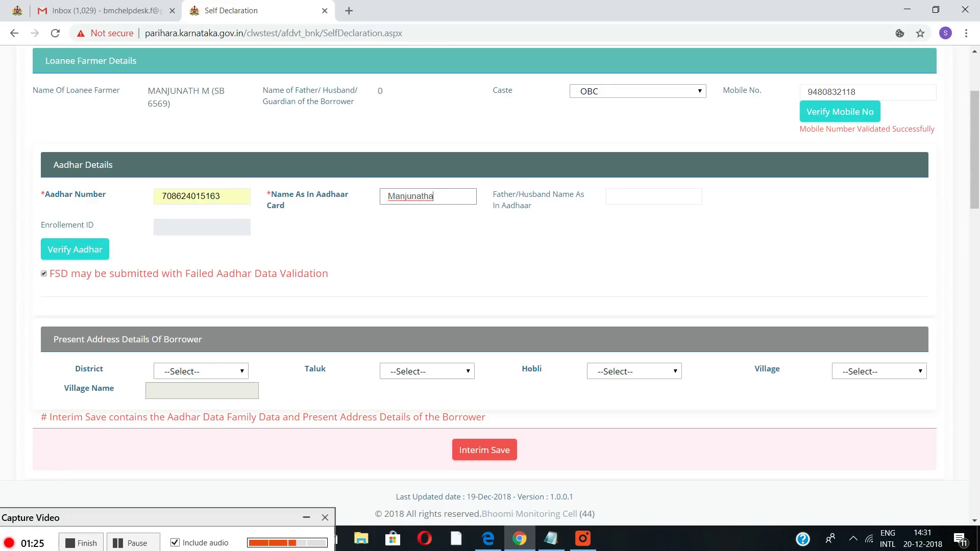
pyautogui.click(99, 250)
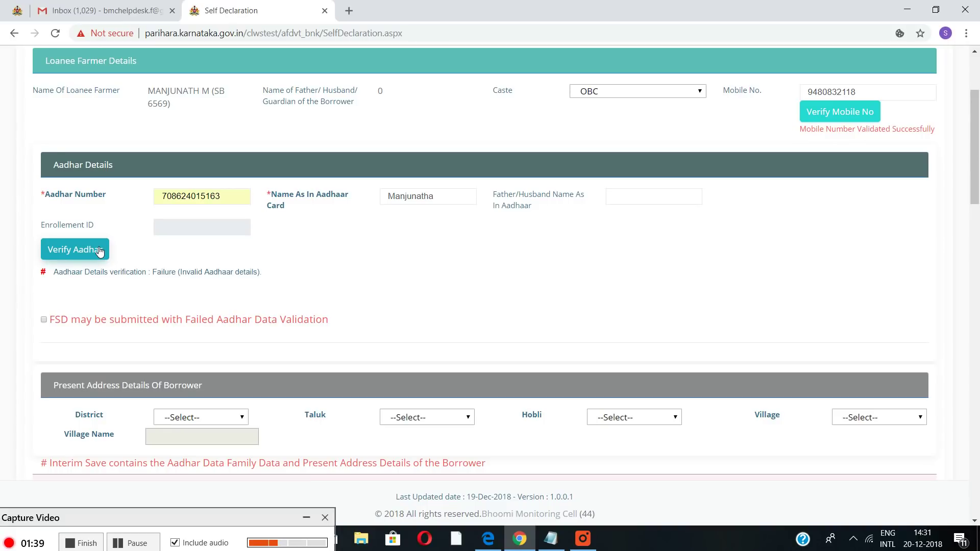
# Retry Aadhaar verification and decline submitting with the failed Aadhaar validation
pyautogui.click(99, 250)
pyautogui.click(77, 290)
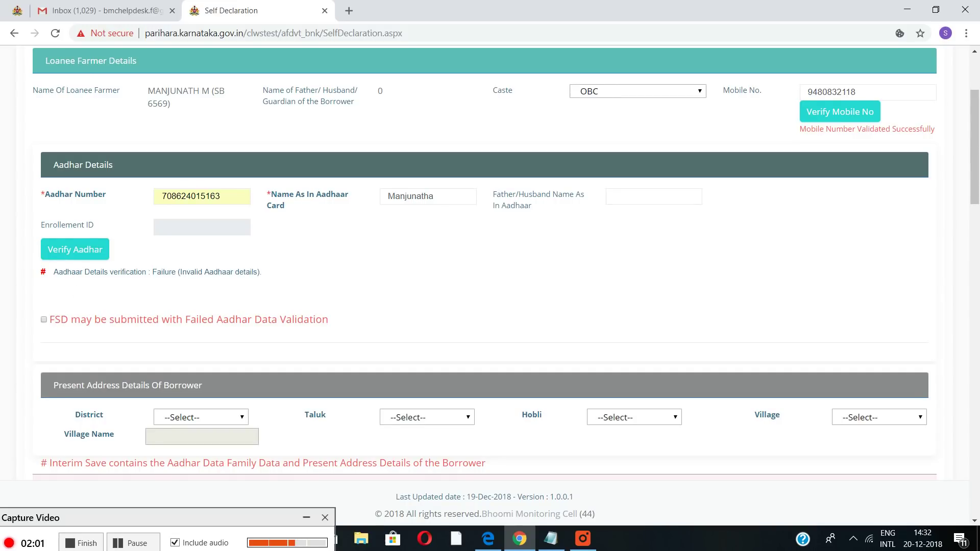
pyautogui.click(44, 320)
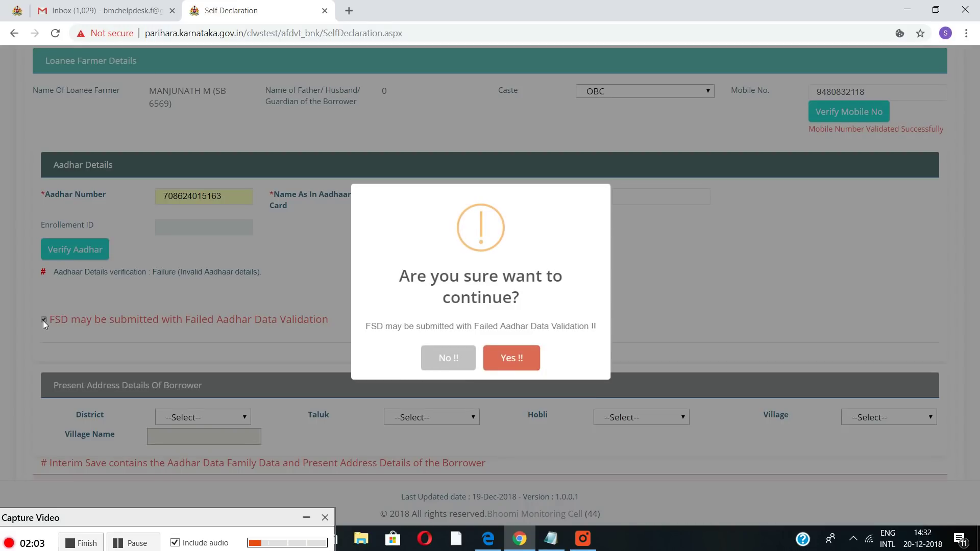
pyautogui.click(445, 362)
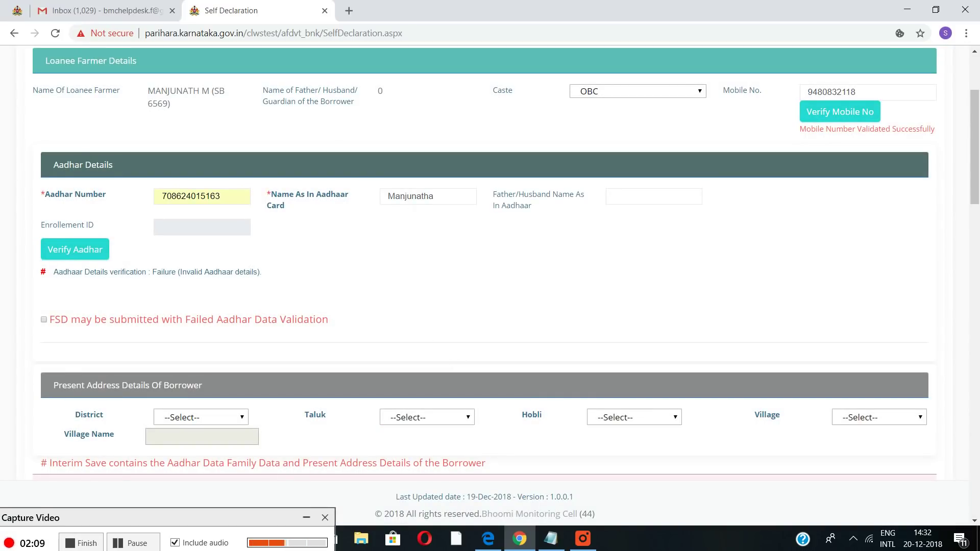
# Add initials to the Aadhaar-card name and re-verify, reaching a 73.51% name match
pyautogui.click(394, 197)
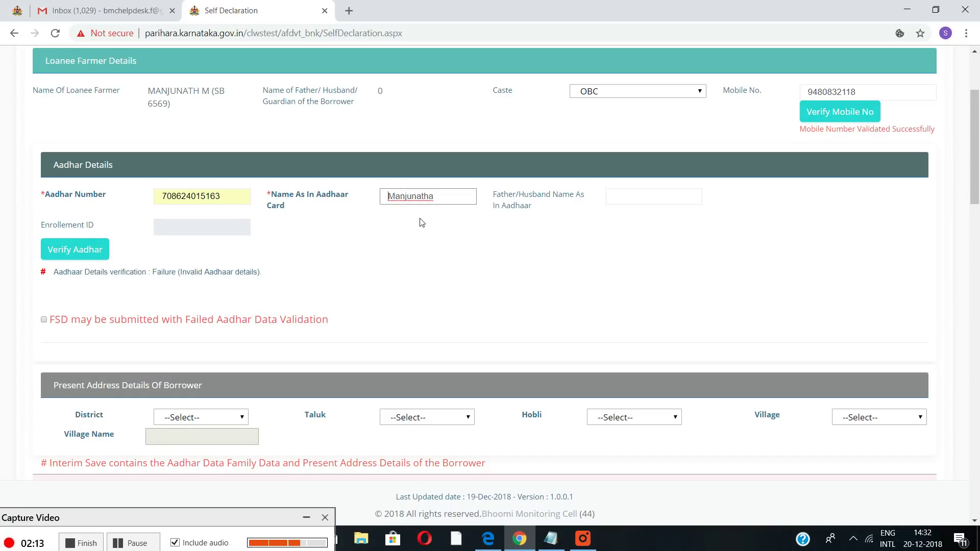
pyautogui.write('M D')
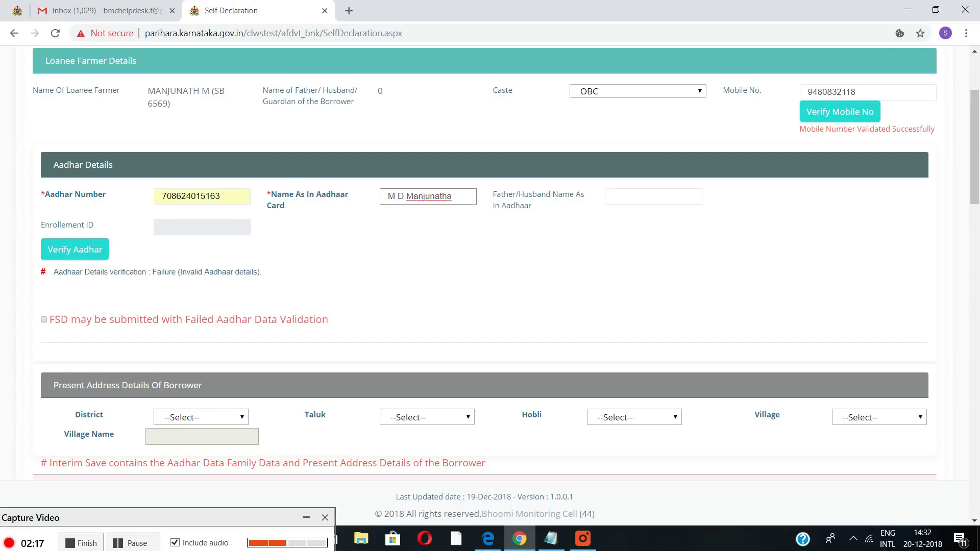
pyautogui.click(101, 252)
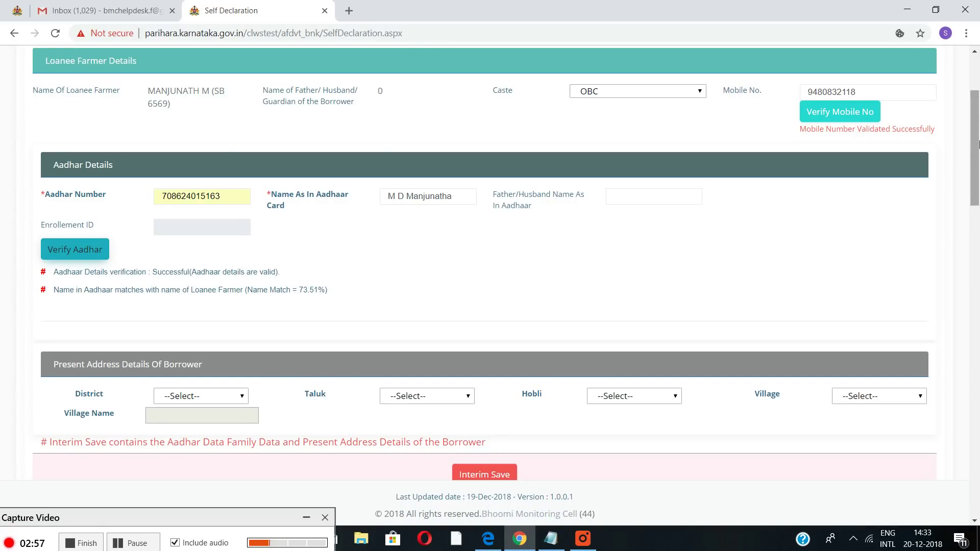
# Pick present address district and taluk Chamarajanagara, hobli KASABA, village CHAMARAJANAGARA
pyautogui.scroll(-1, 964, 175)
pyautogui.scroll(-1, 964, 175)
pyautogui.scroll(-1, 959, 189)
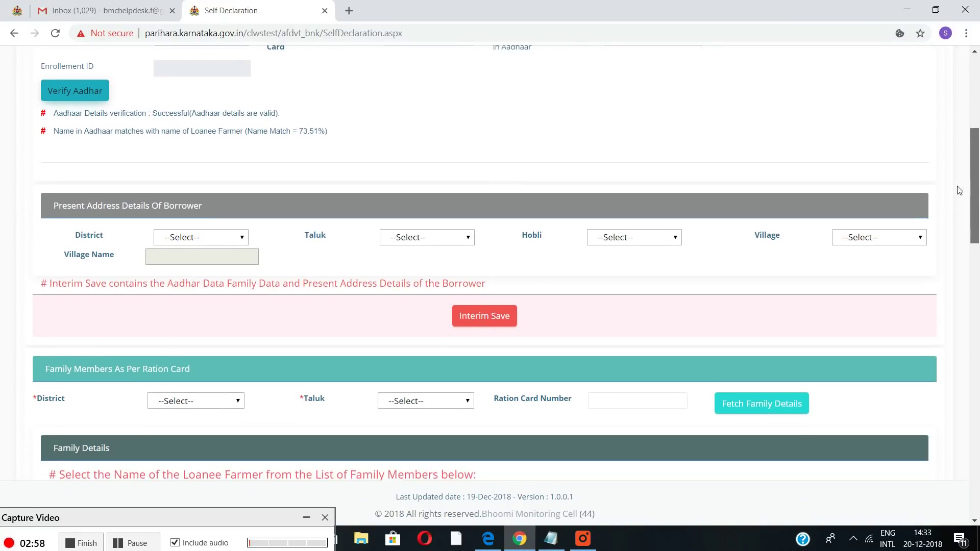
pyautogui.click(239, 229)
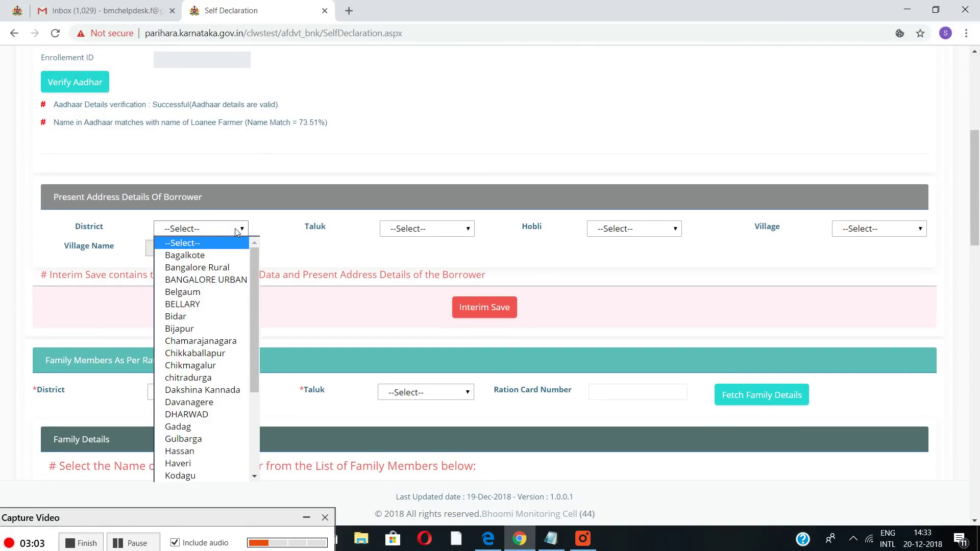
pyautogui.click(237, 340)
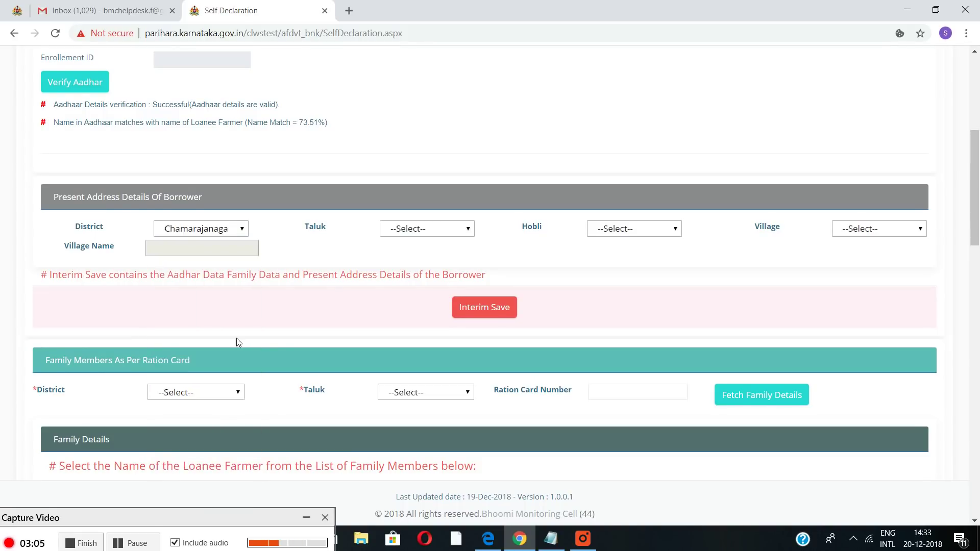
pyautogui.click(417, 231)
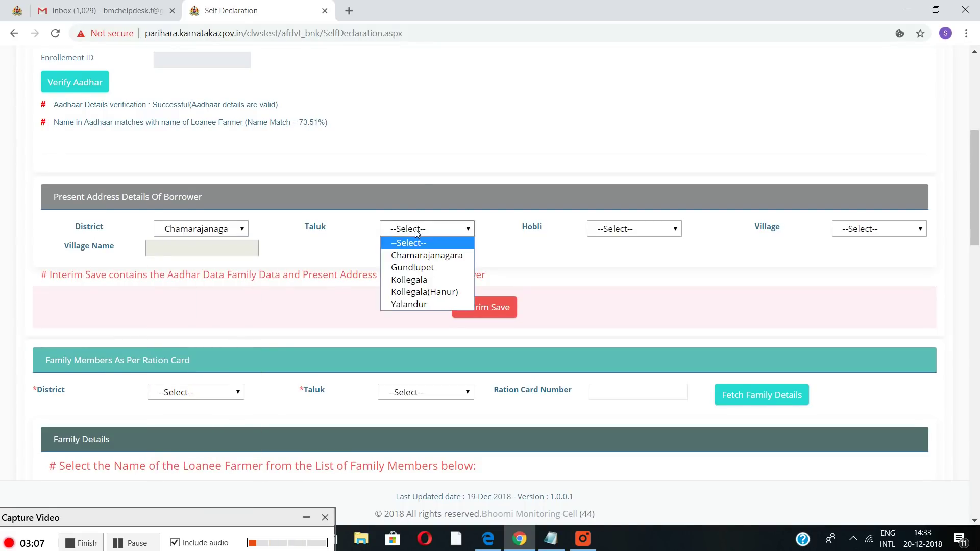
pyautogui.click(440, 258)
pyautogui.click(619, 234)
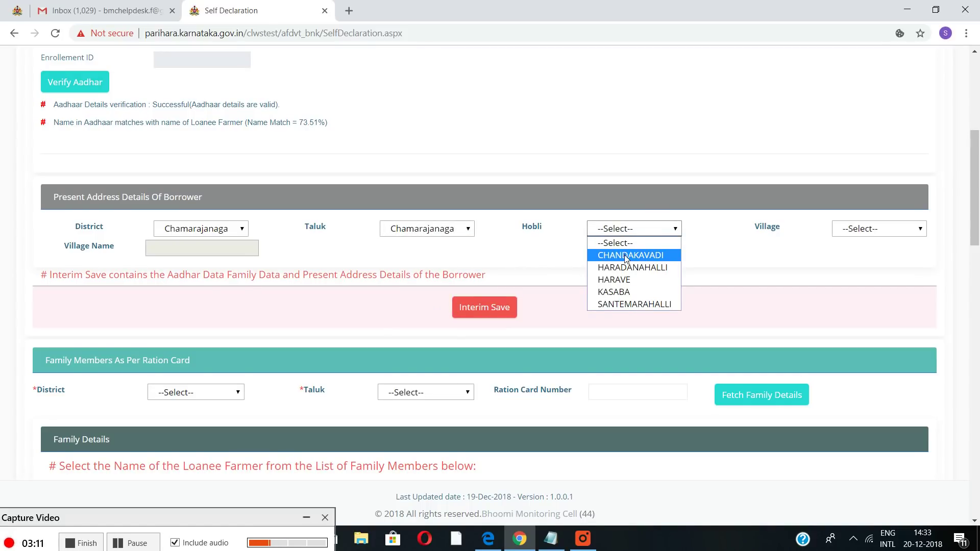
pyautogui.click(628, 291)
pyautogui.click(861, 228)
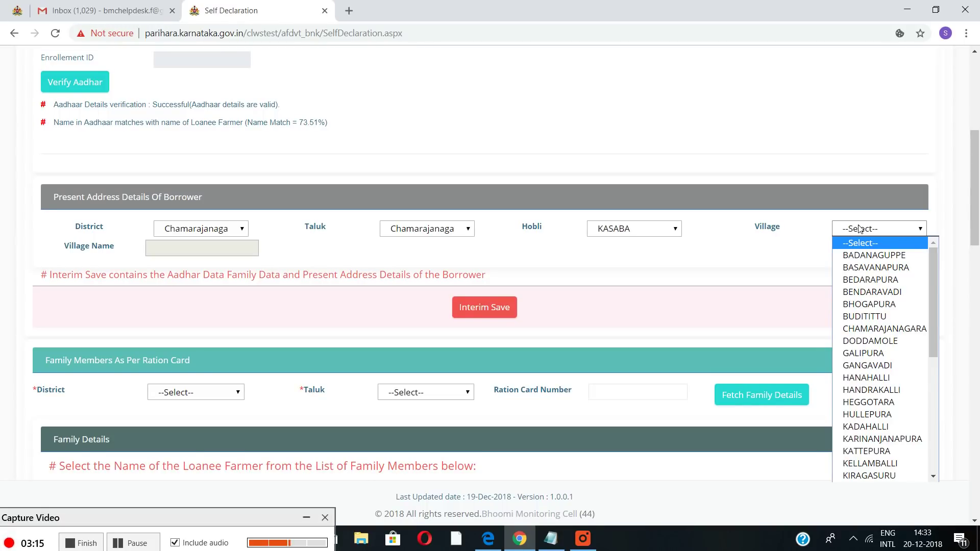
pyautogui.click(899, 329)
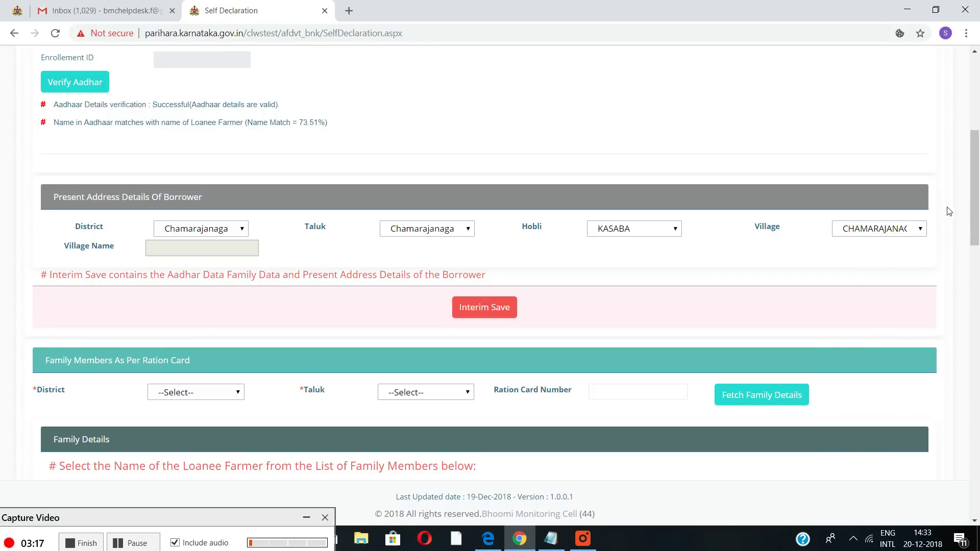
pyautogui.scroll(-2, 959, 214)
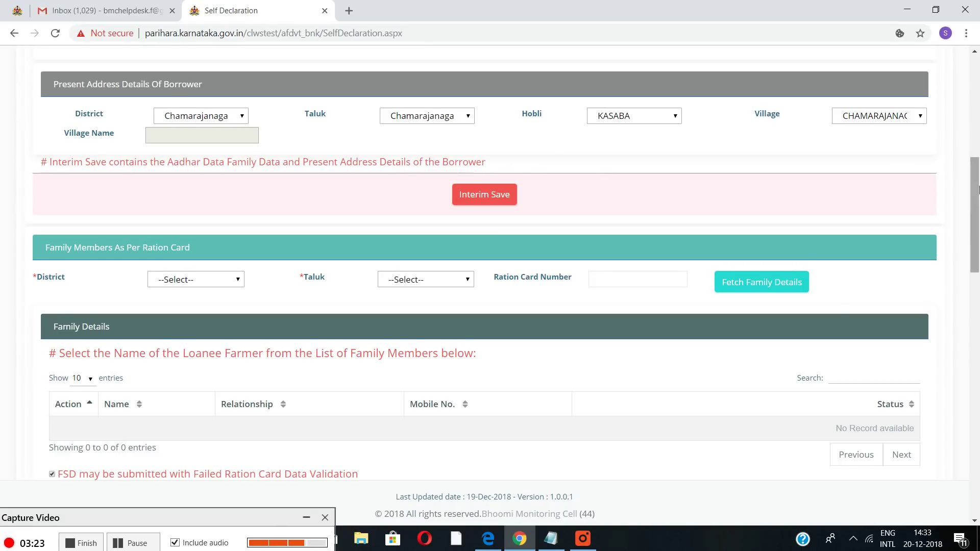
# Choose ration card district CHAMARAJANAGARA and taluk CHAMARAJANAGAR, then type the card number
pyautogui.moveTo(975, 207); pyautogui.dragTo(975, 219)
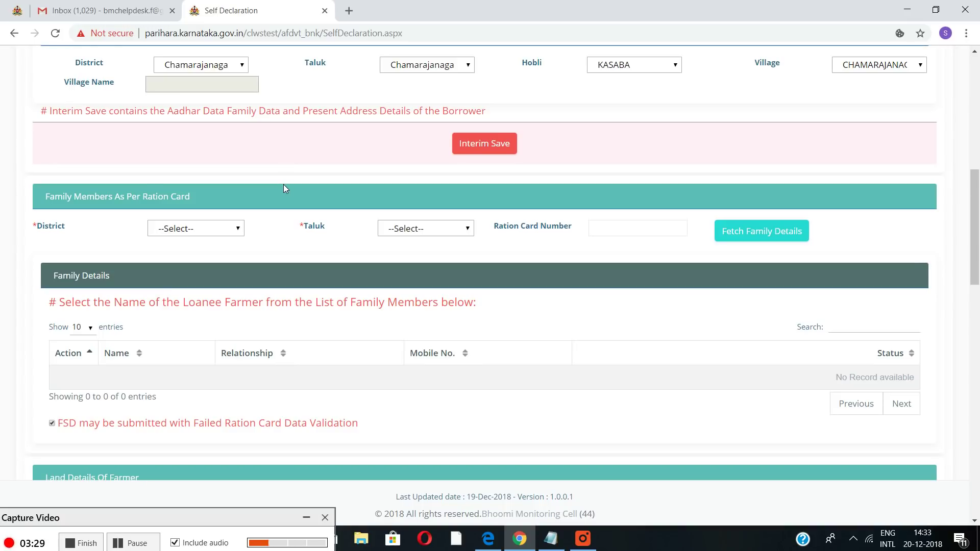
pyautogui.click(224, 232)
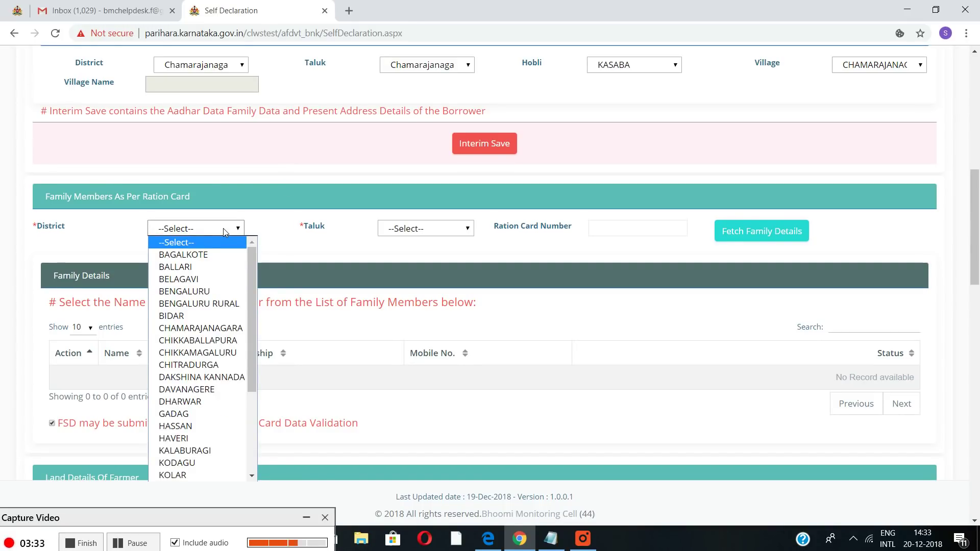
pyautogui.click(237, 333)
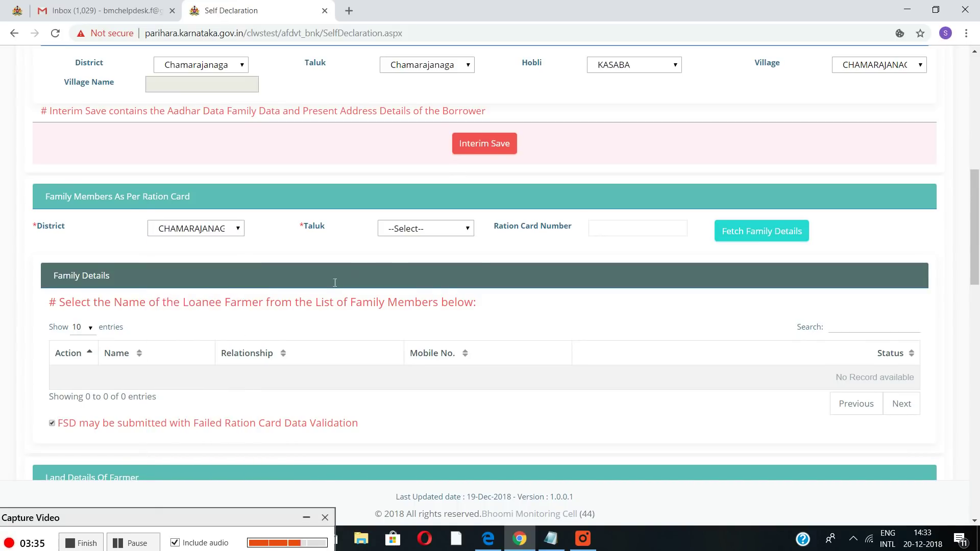
pyautogui.click(411, 230)
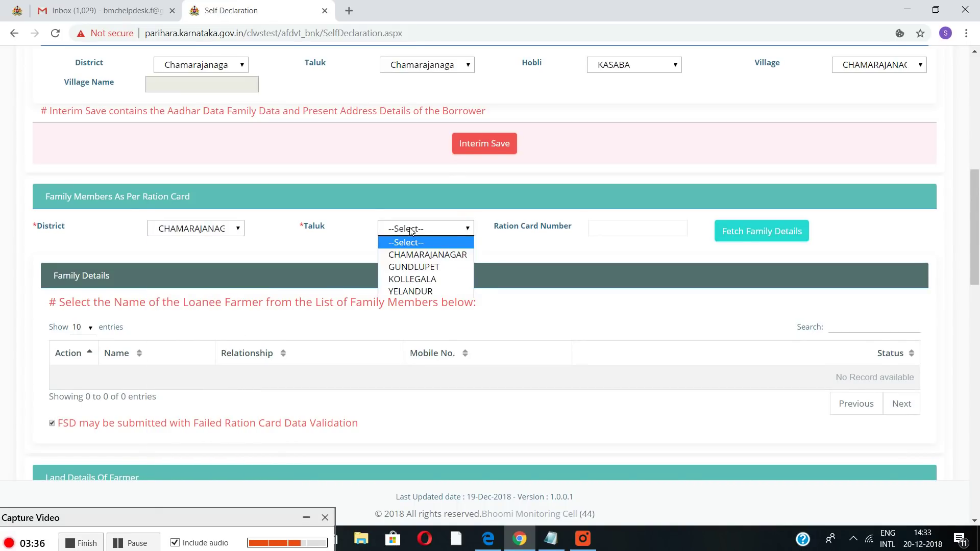
pyautogui.click(418, 255)
pyautogui.click(615, 233)
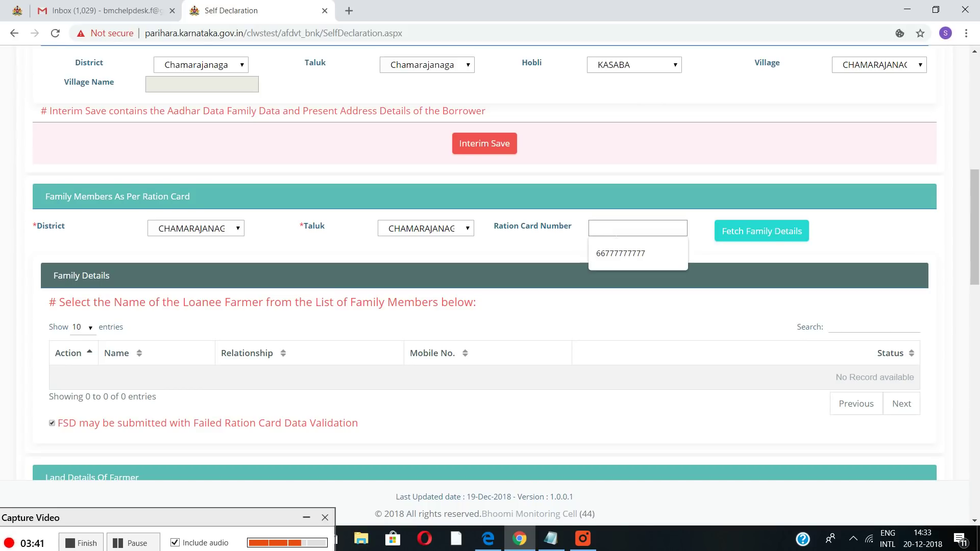
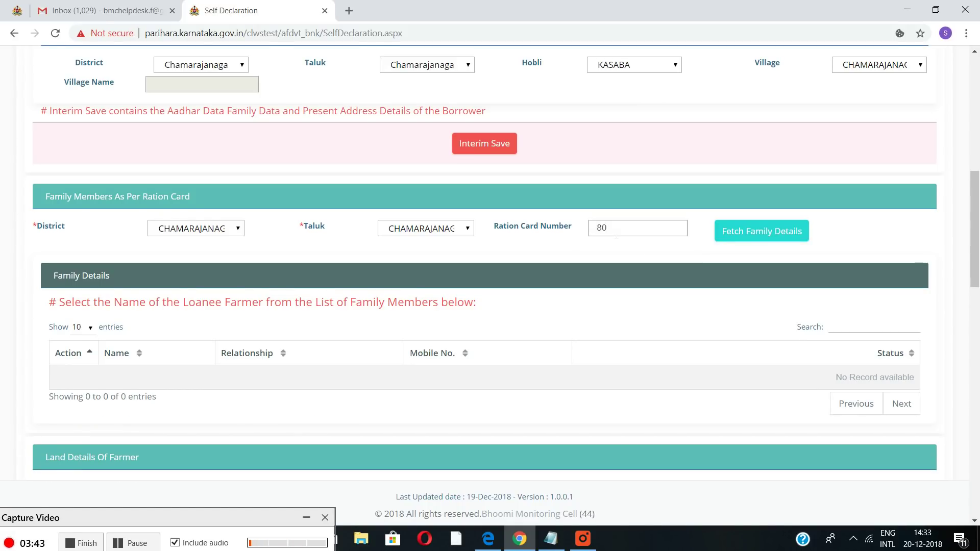
# Fetch the ration card's three family members and select the husband as loanee
pyautogui.click(756, 238)
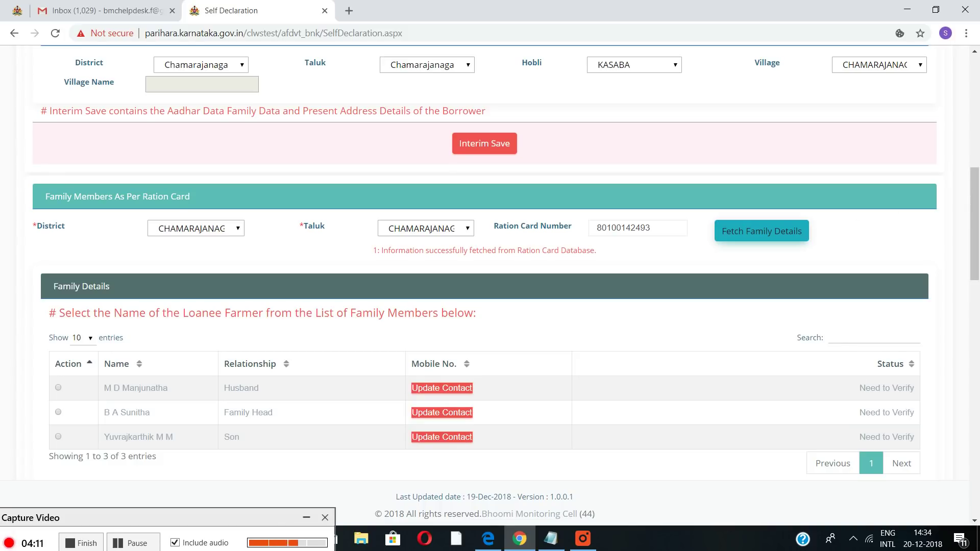
pyautogui.click(58, 388)
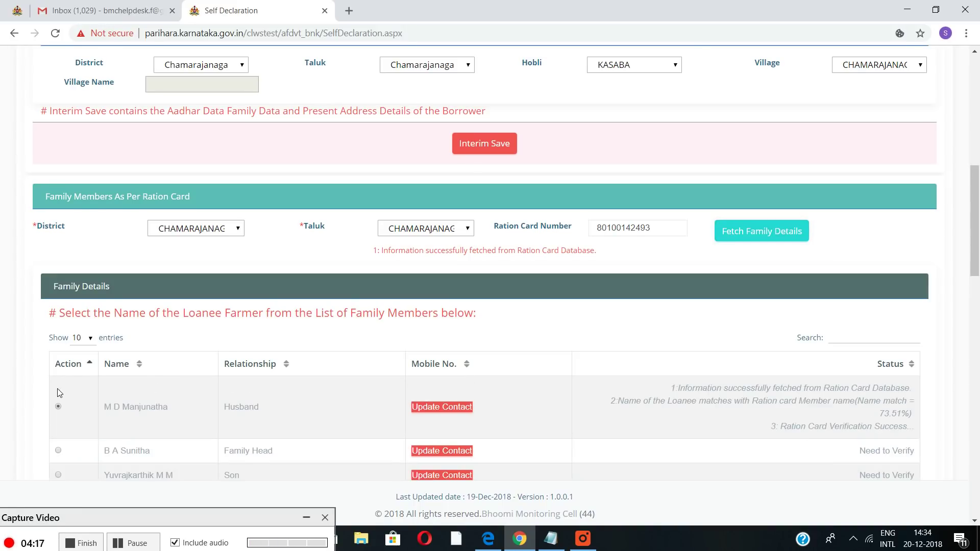